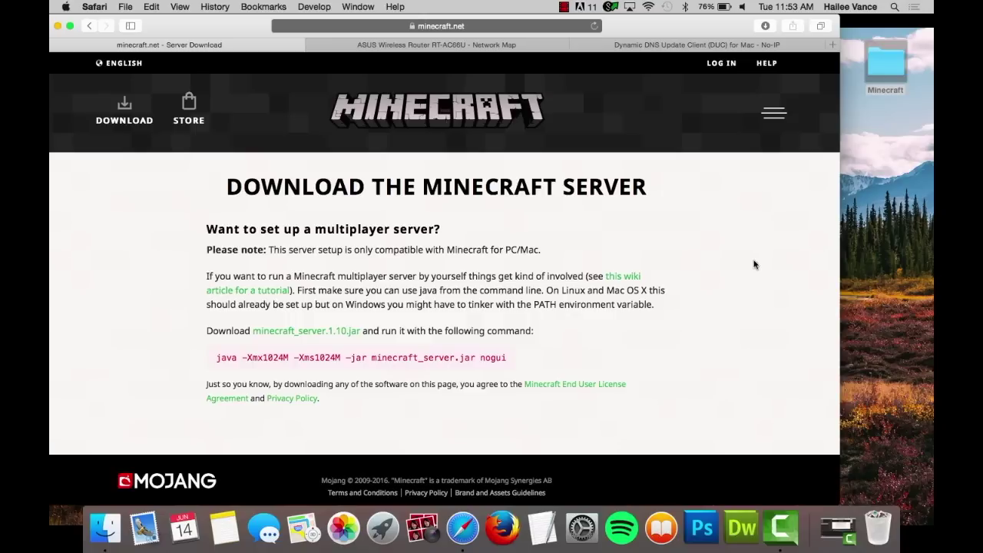
Move minecraft_server.1.10-2.jar from Downloads into the desktop Minecraft folder and run it there.
key(super+shift+2)
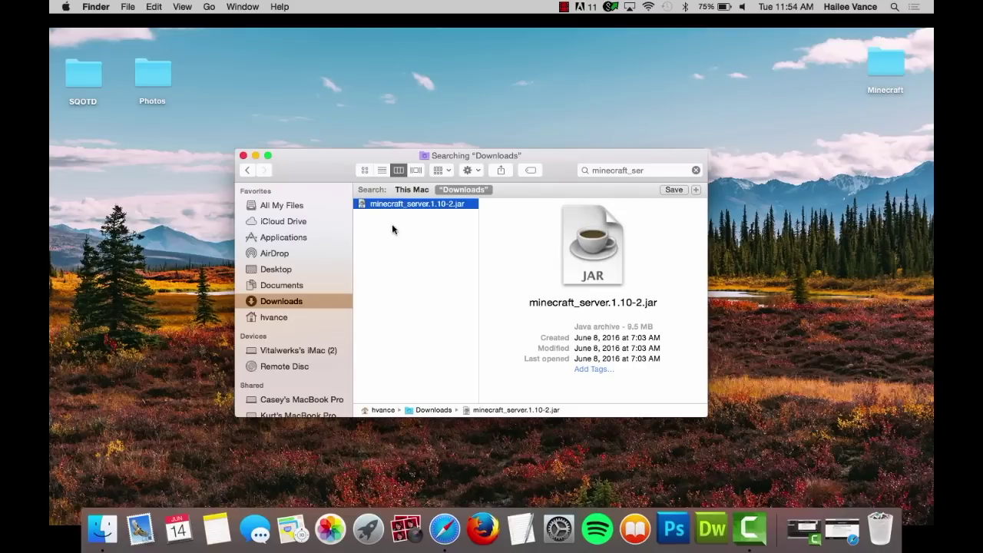
drag(380, 207, 885, 79)
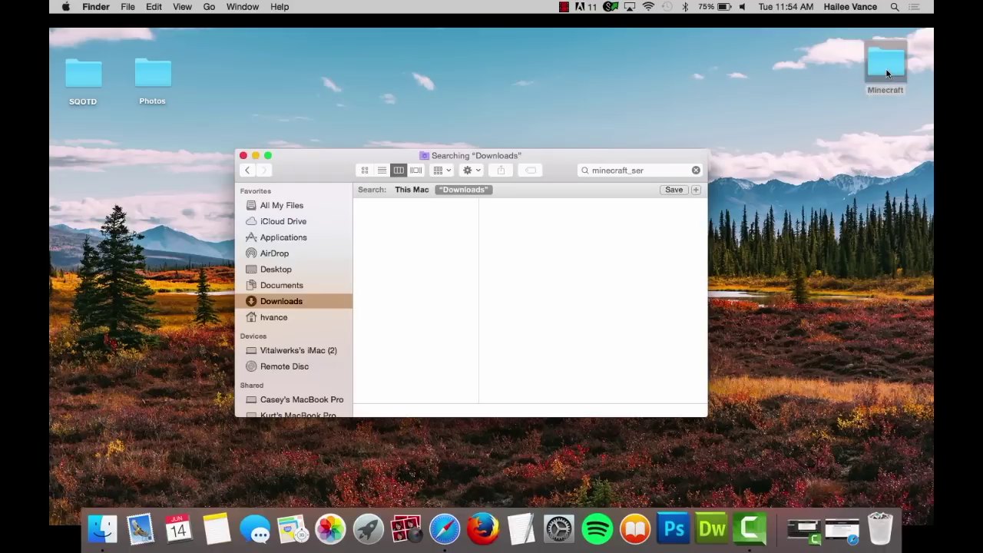
double_click(887, 69)
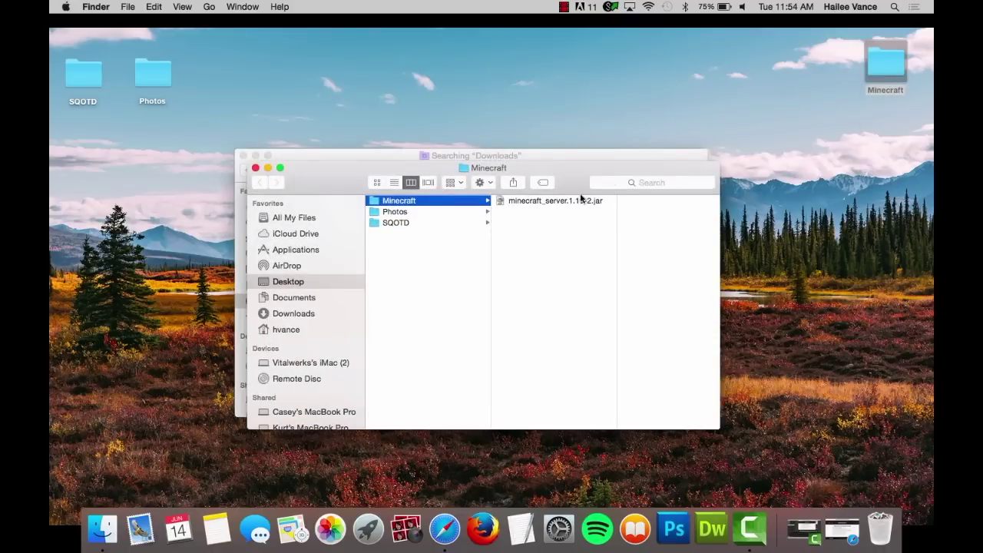
double_click(567, 201)
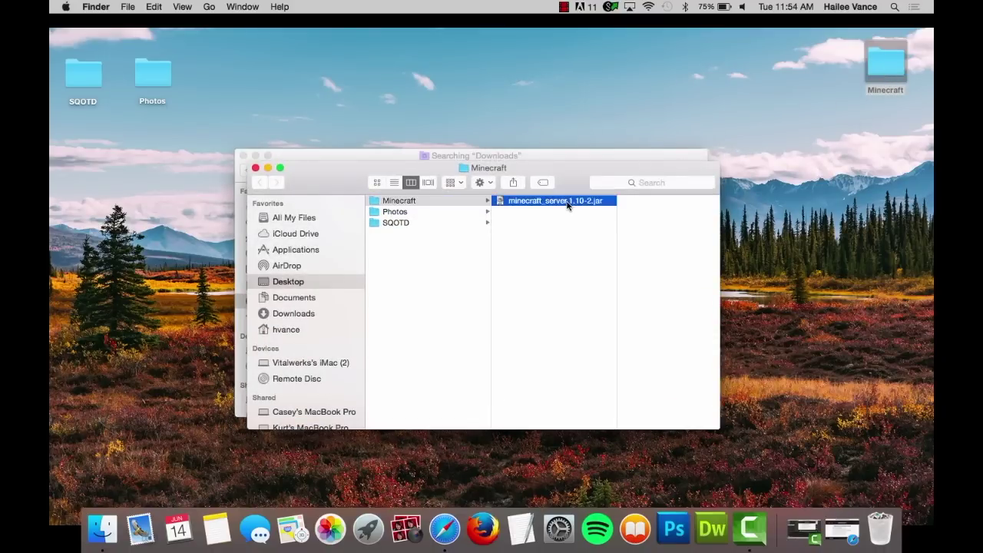
click(596, 197)
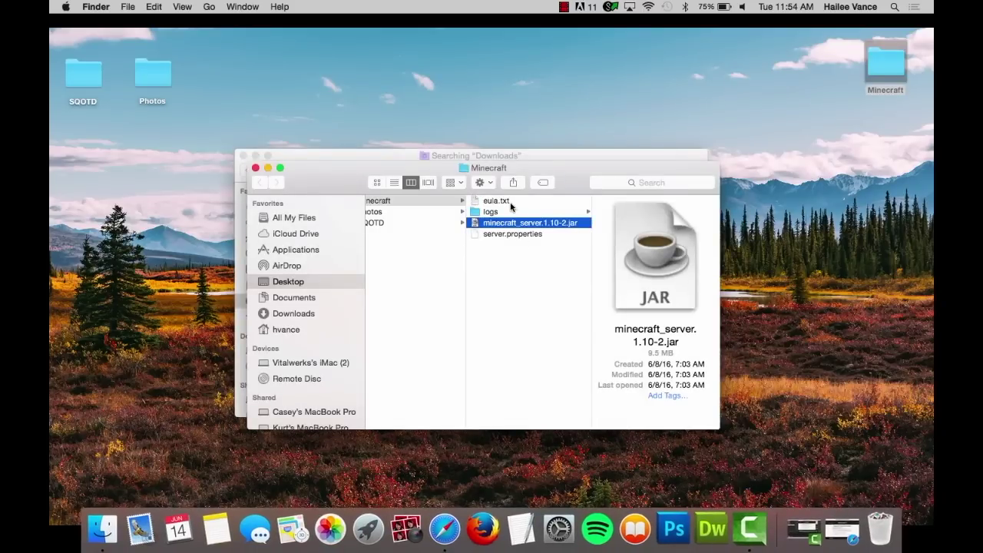
Change the eula setting in eula.txt to true, save the file and close it.
double_click(511, 203)
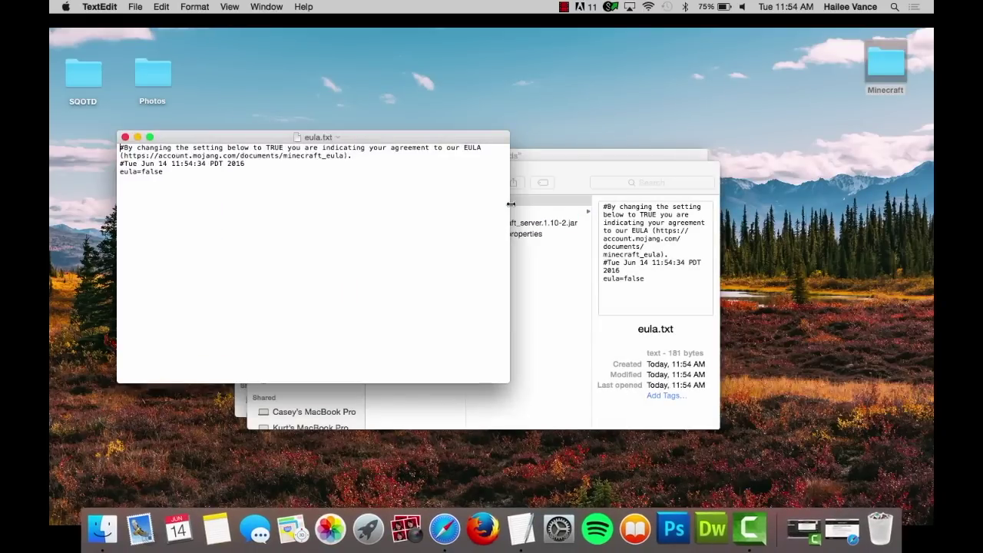
click(182, 172)
key(BackSpace)
key(BackSpace)
key(BackSpace)
key(BackSpace)
text(t)
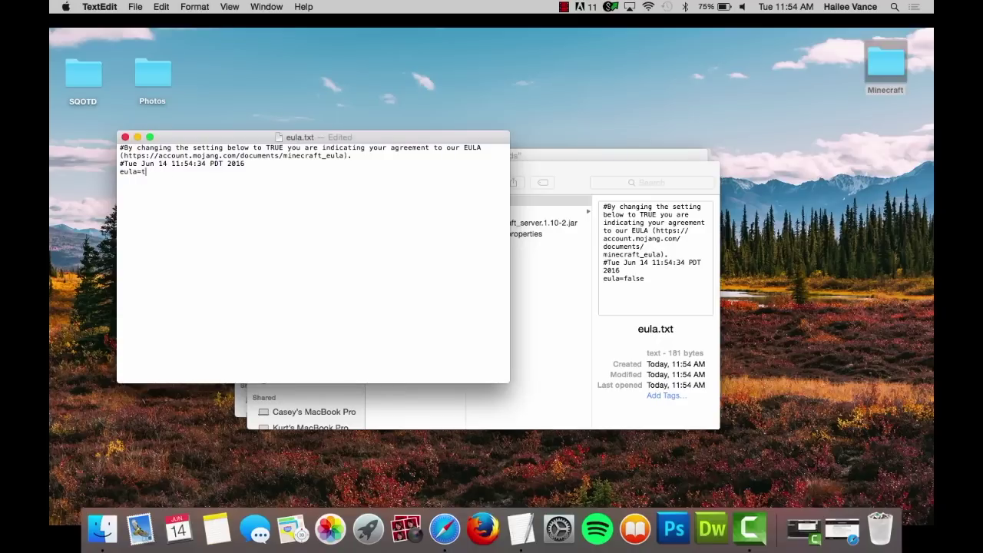
text(rue)
key(super+s)
click(126, 137)
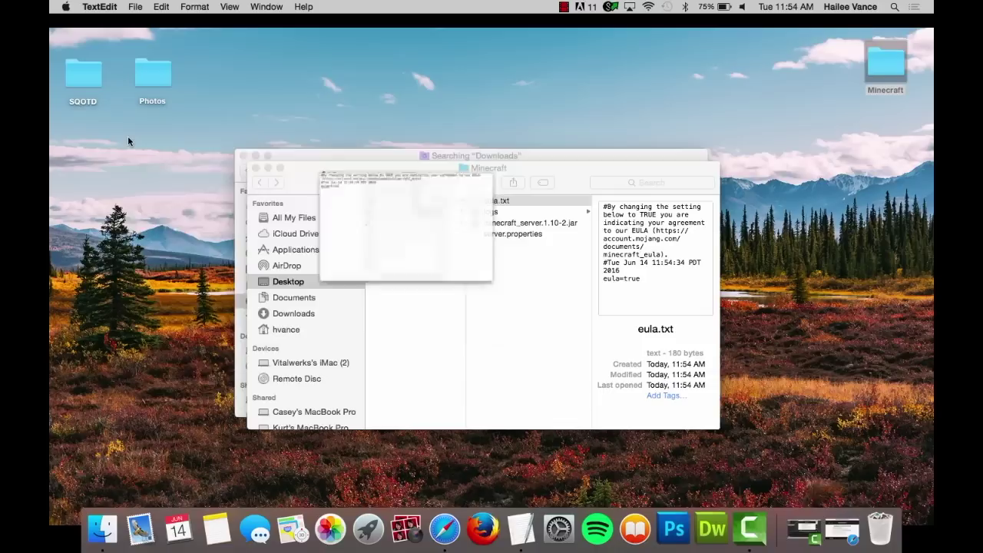
Start the Minecraft server again from minecraft_server.1.10-2.jar.
click(515, 224)
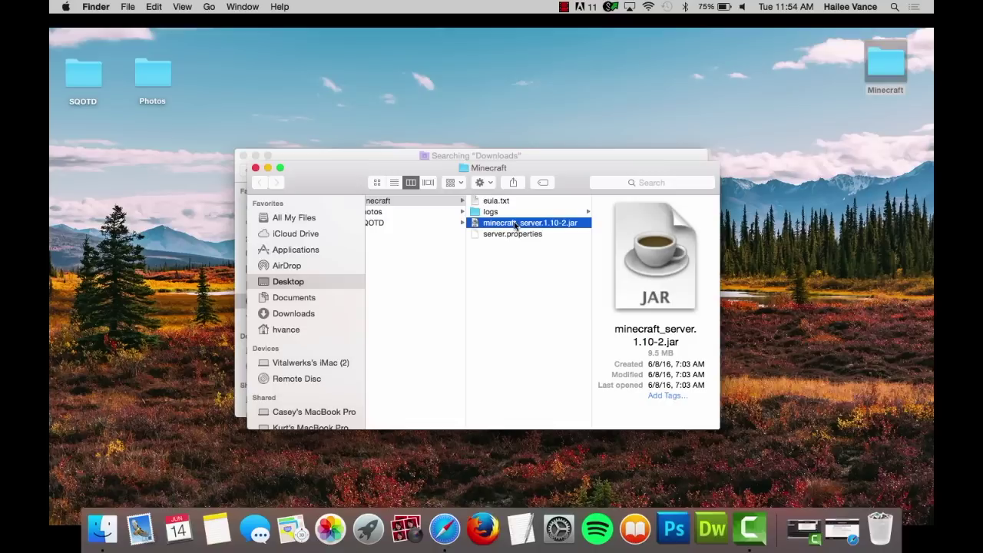
double_click(514, 224)
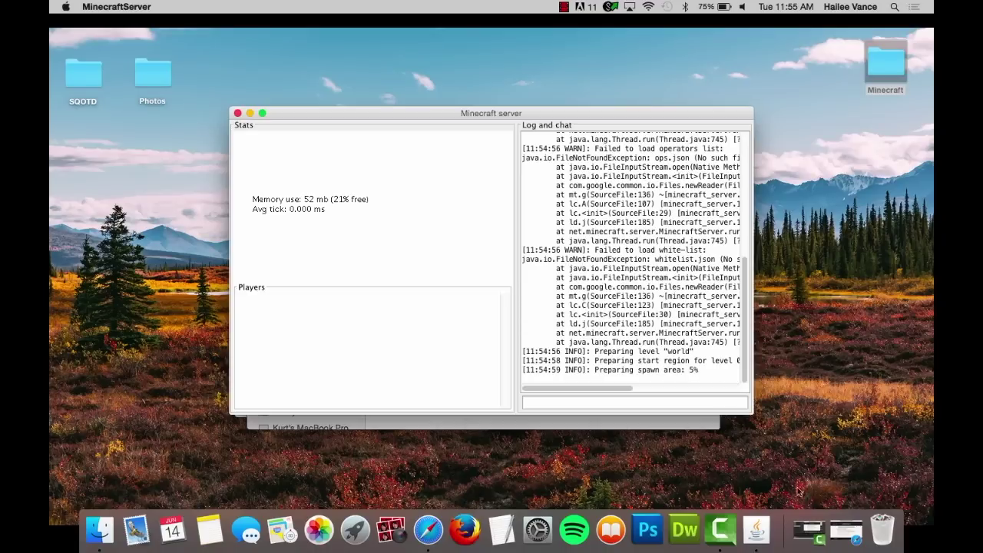
Switch back to Safari and open the ASUS router's WAN Virtual Server / Port Forwarding settings.
click(845, 530)
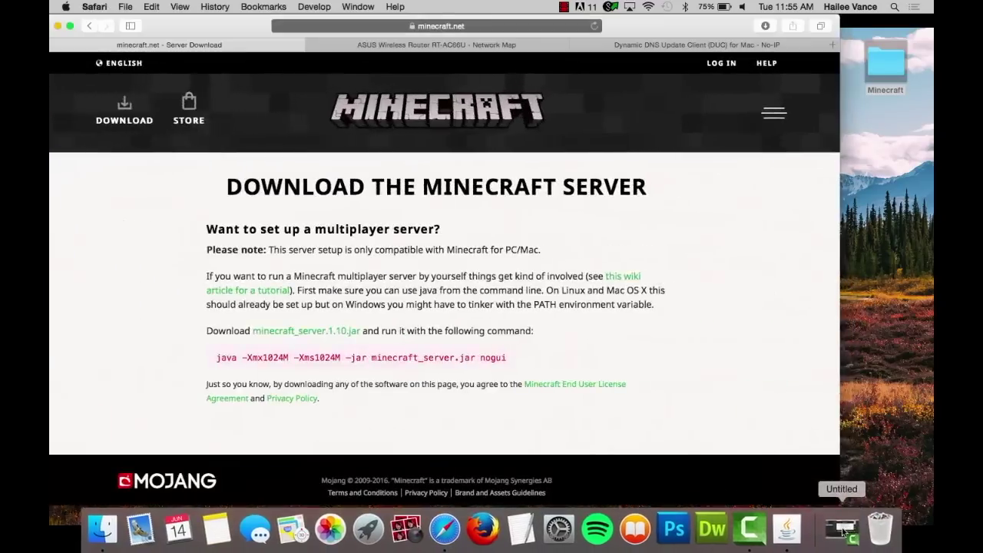
click(478, 47)
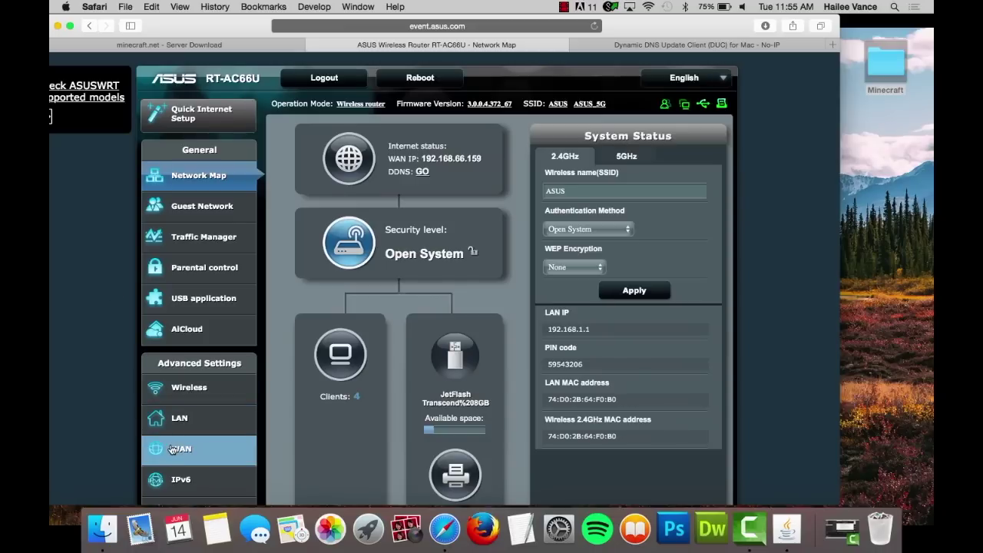
click(173, 449)
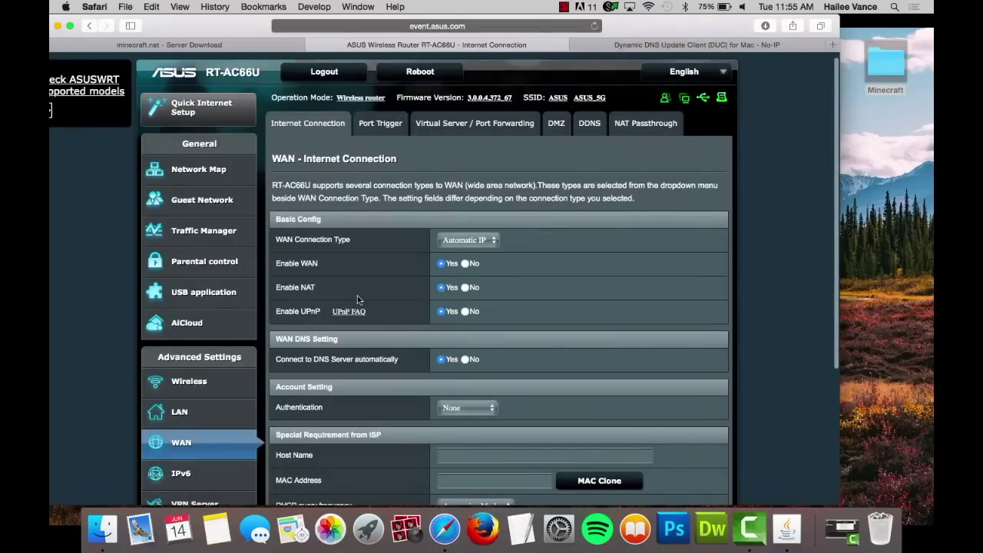
click(466, 127)
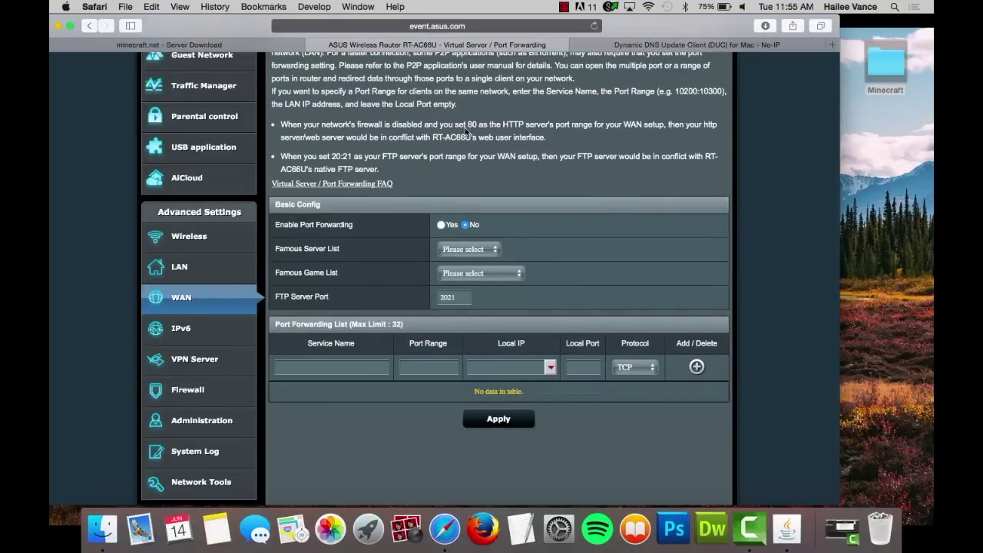
Enter the service name Minecraft and port range 25565 for a new port forwarding rule.
click(350, 363)
text(Minecr)
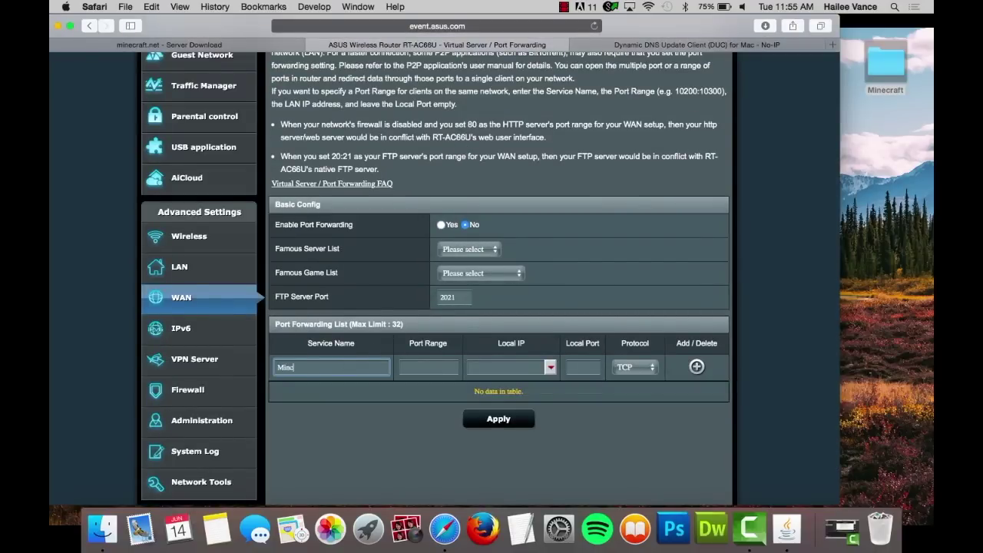
text(aft)
key(Tab)
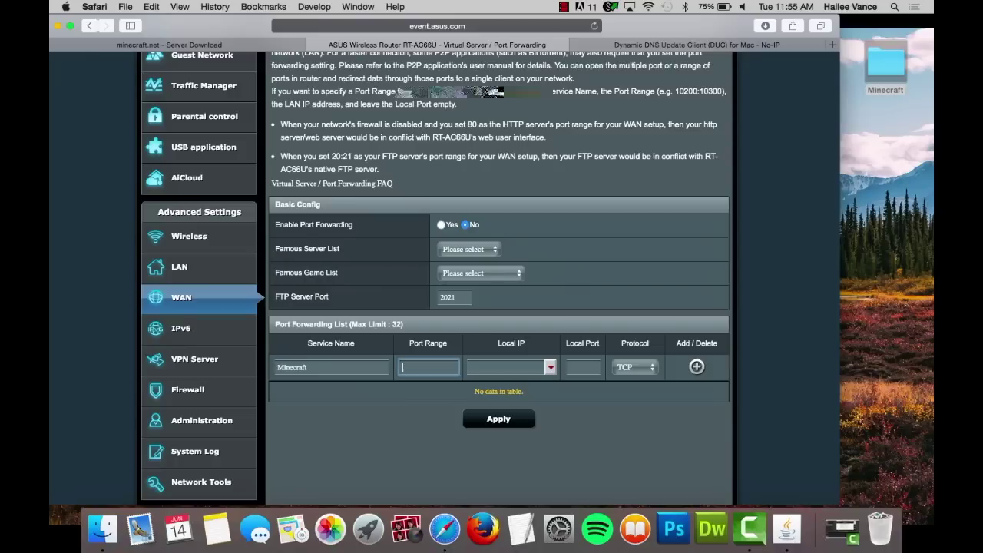
text(22)
text(5565)
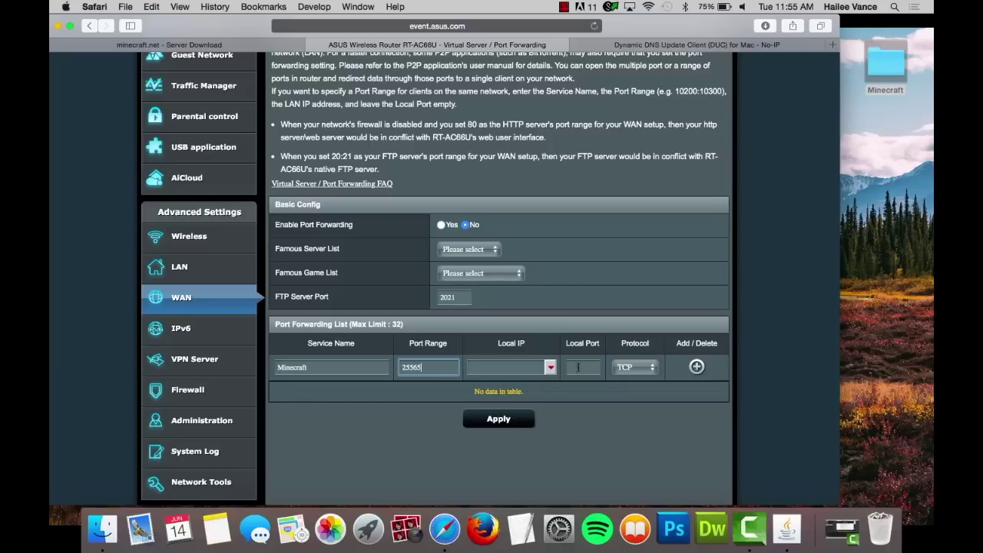
Set the rule's local port to 25565, local IP to 127.0.0.1 and protocol to BOTH, and add it to the list.
click(579, 368)
text(25565)
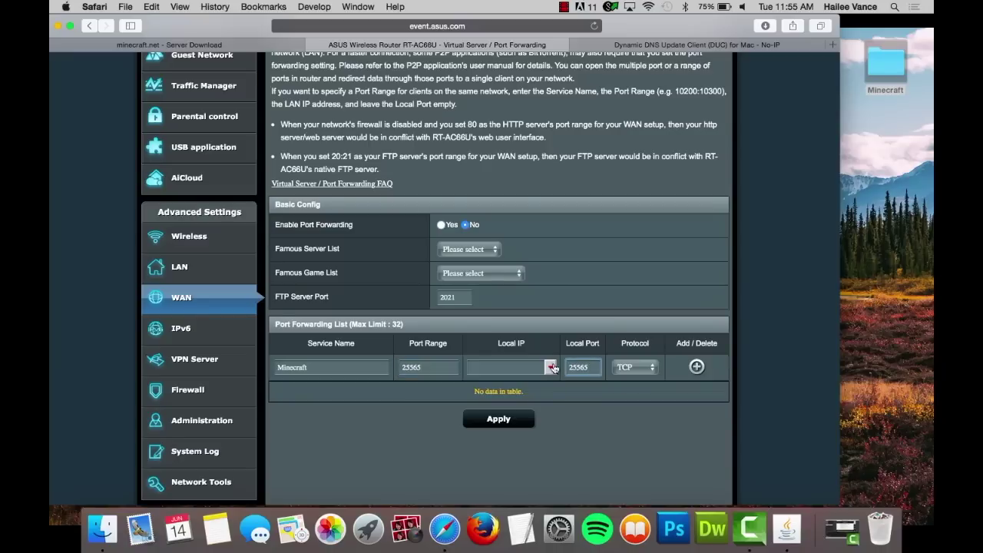
click(517, 370)
text(127)
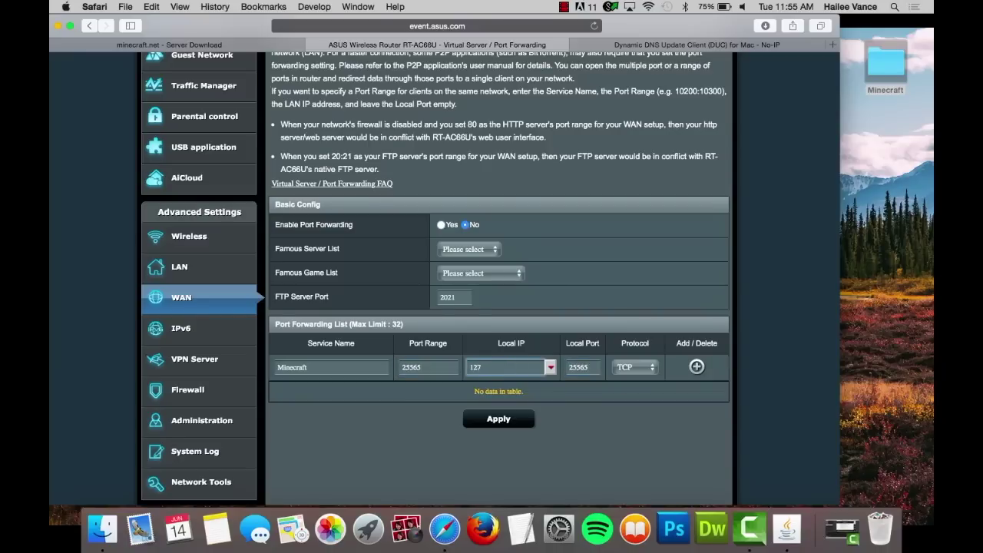
text(.0.0.1)
click(631, 368)
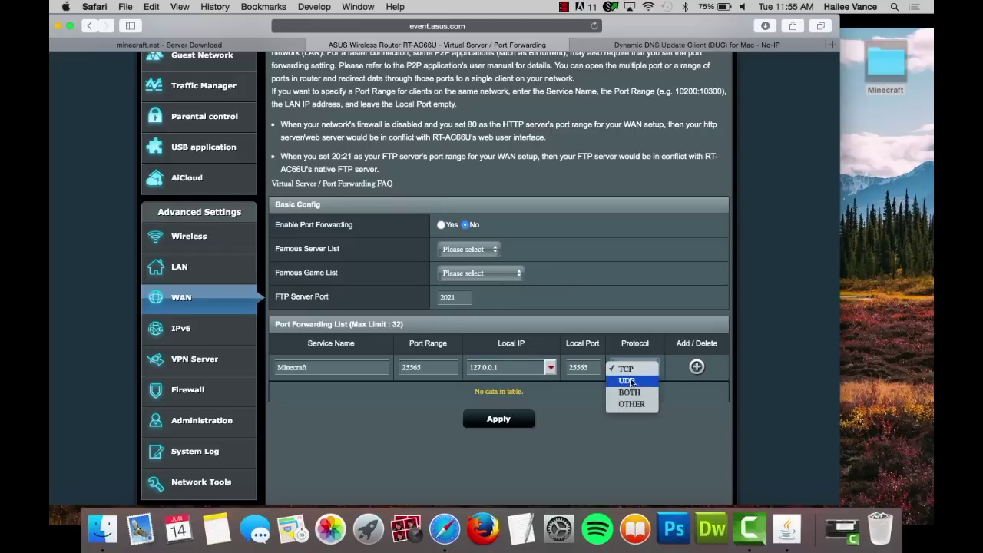
click(633, 394)
click(697, 367)
Load portchecktool.com in the current browser tab.
key(super+l)
text(portche)
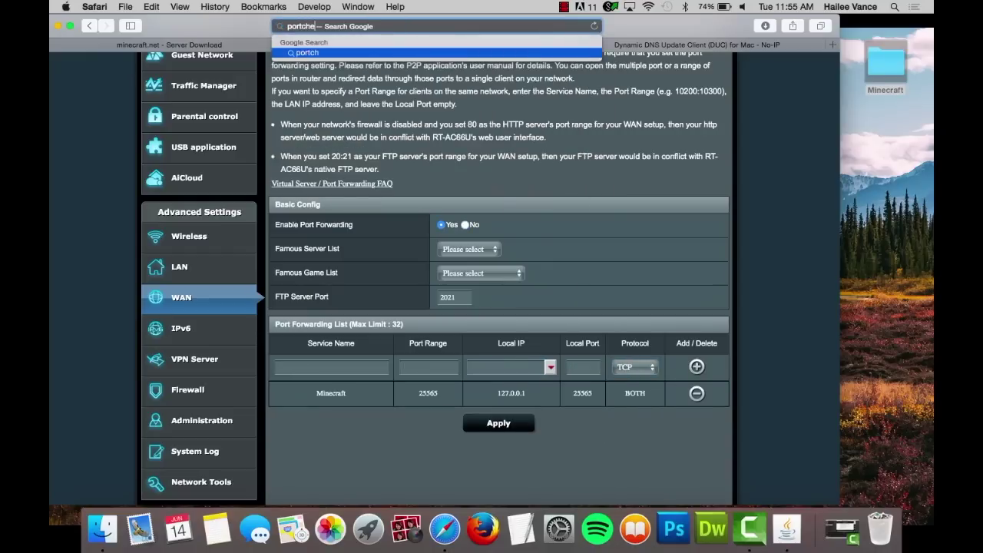
text(cktool.com)
key(Return)
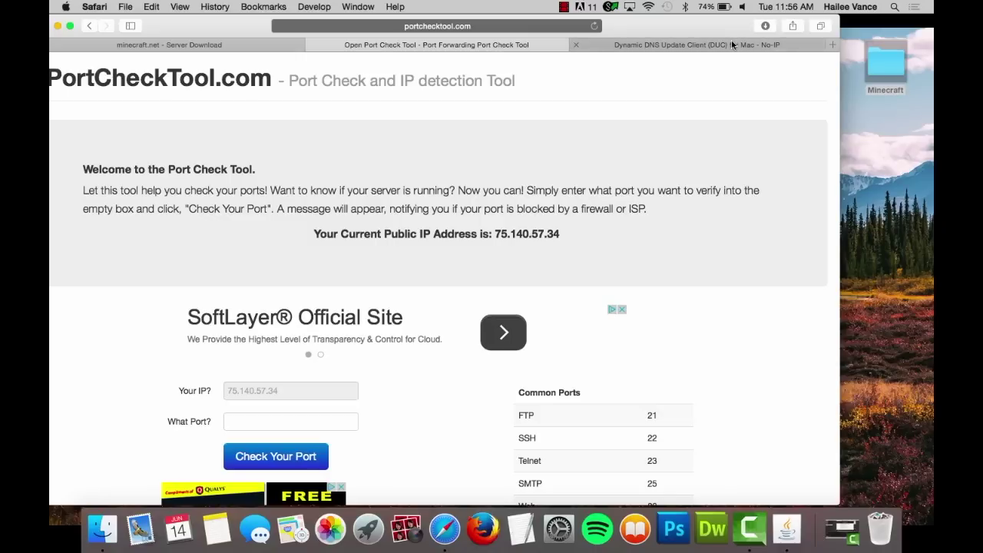
Go to the No-IP update client page, open the downloaded noip3.2.1.dmg and accept its license agreement.
click(732, 44)
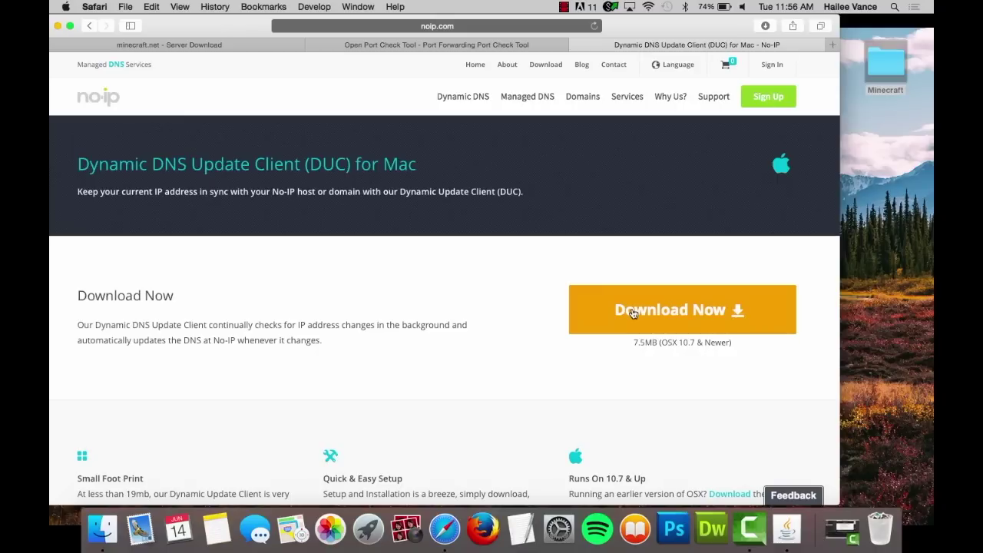
click(765, 25)
double_click(739, 76)
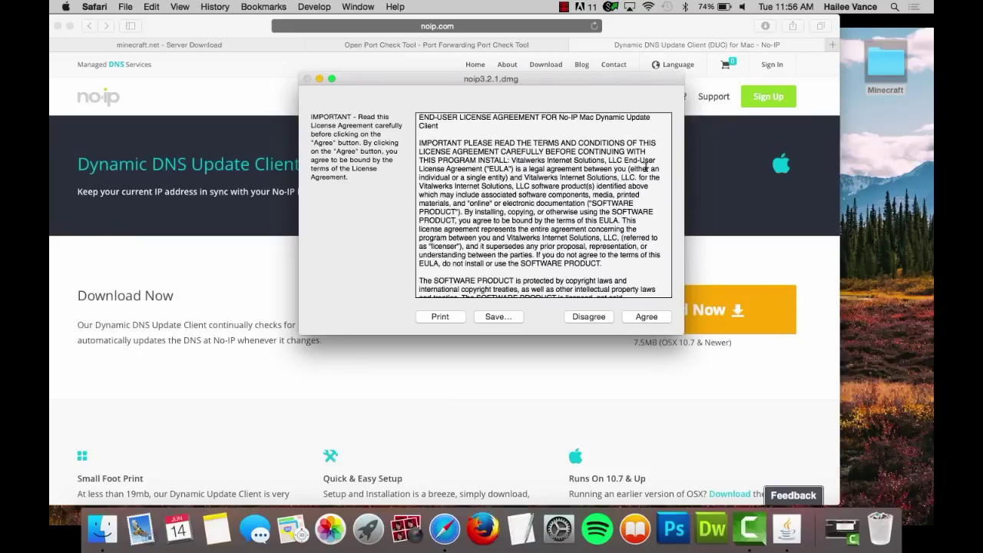
click(646, 318)
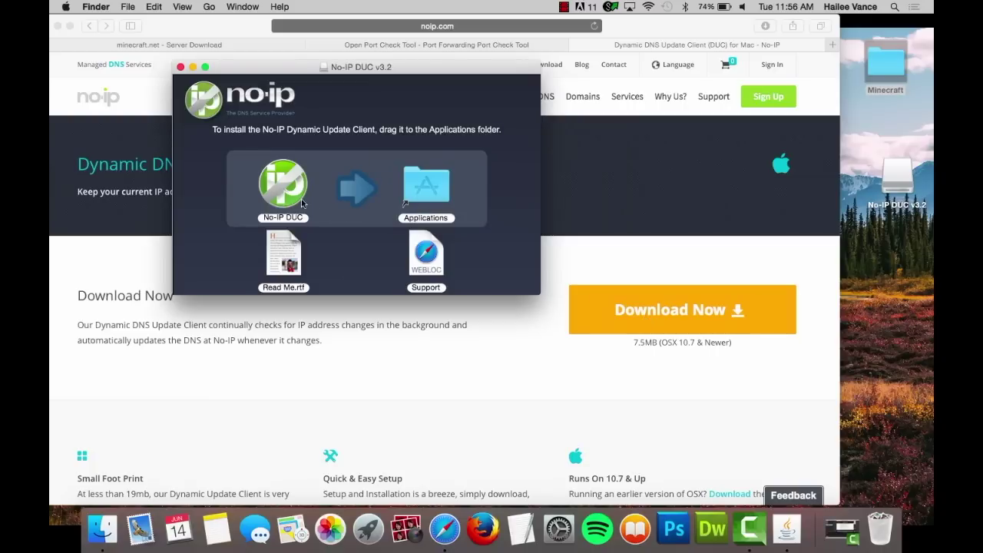
Install No-IP DUC into the Applications folder and launch it from there, allowing the downloaded app to open.
drag(302, 204, 424, 194)
double_click(425, 188)
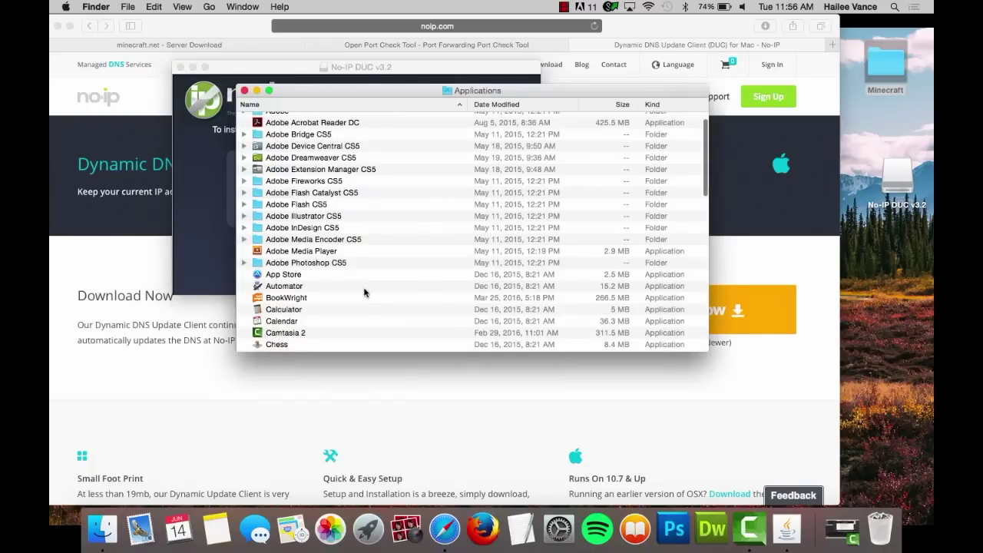
scroll(364, 291, down, 10)
scroll(364, 291, up, 3)
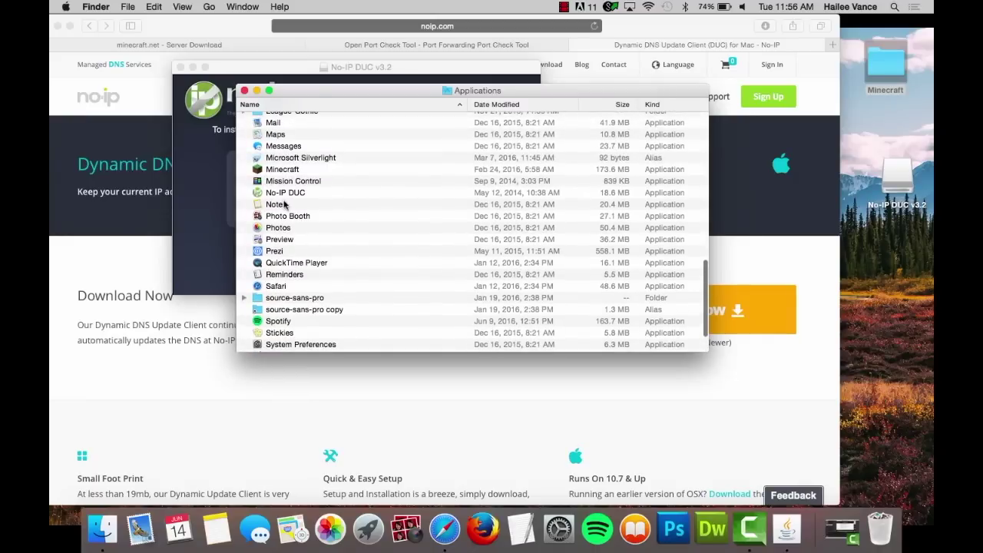
double_click(284, 193)
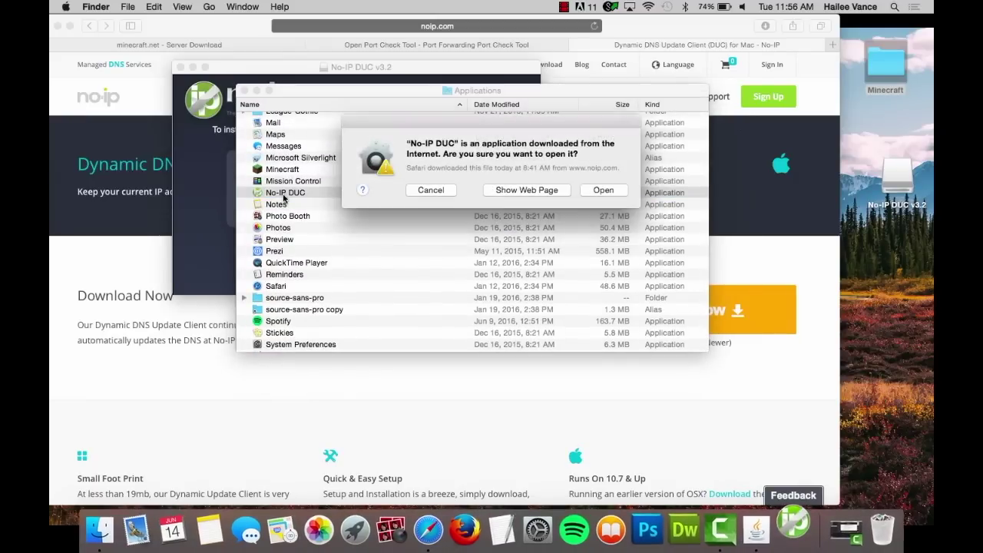
click(597, 192)
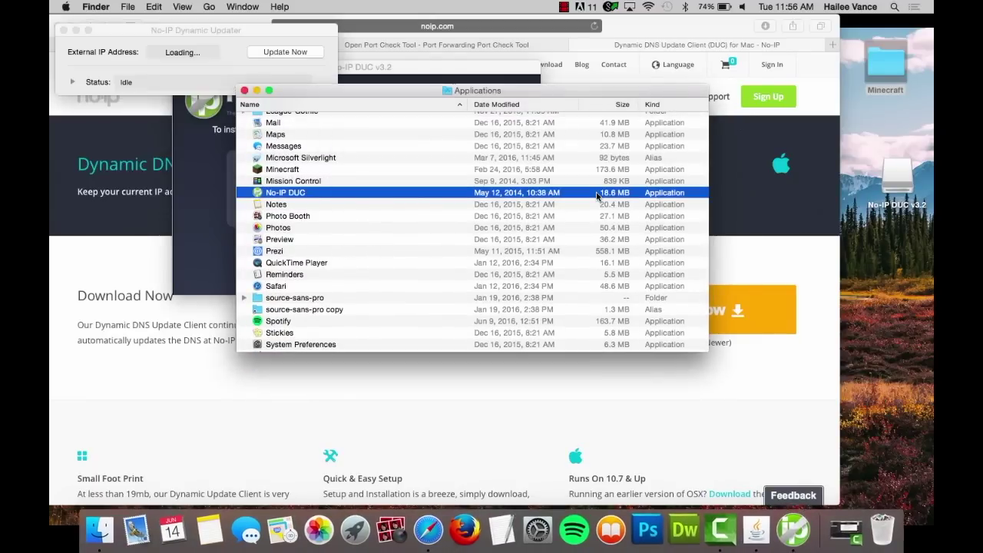
Select hostytesthosty.ddns.net as a host name to update in the No-IP DUC preferences, and close them.
click(113, 32)
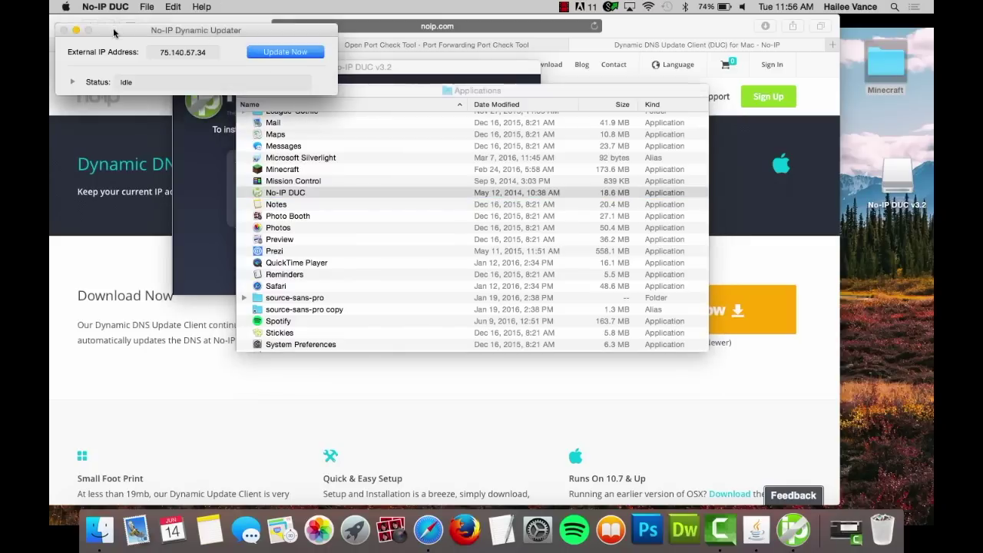
click(103, 7)
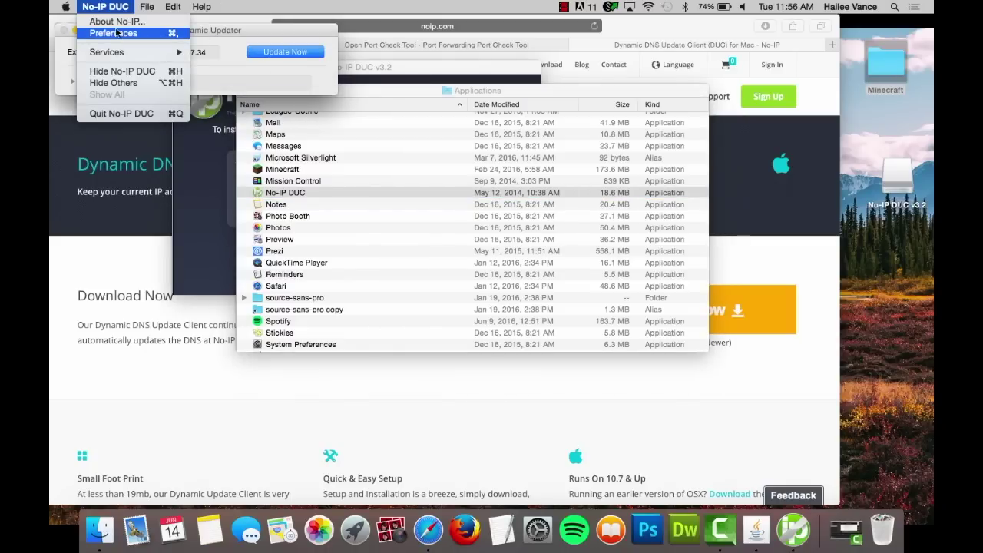
click(114, 32)
click(491, 107)
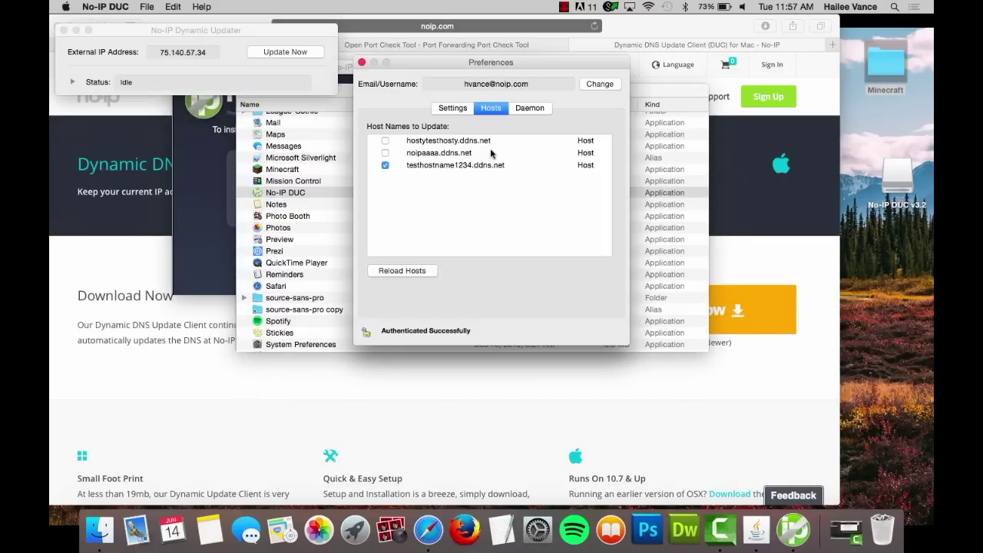
click(386, 142)
click(361, 63)
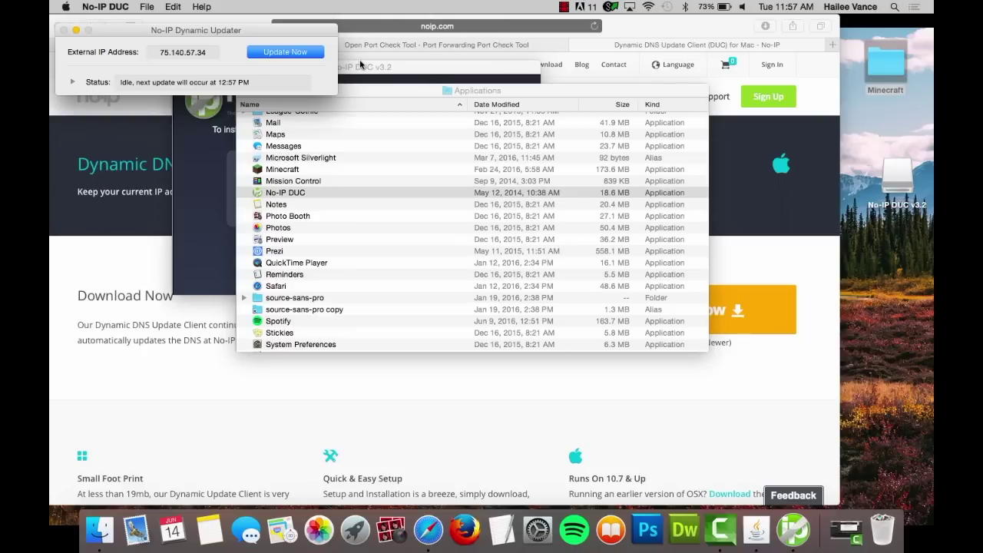
Reopen the No-IP DUC preferences and toggle Automatically Start at Login off and back on.
click(113, 4)
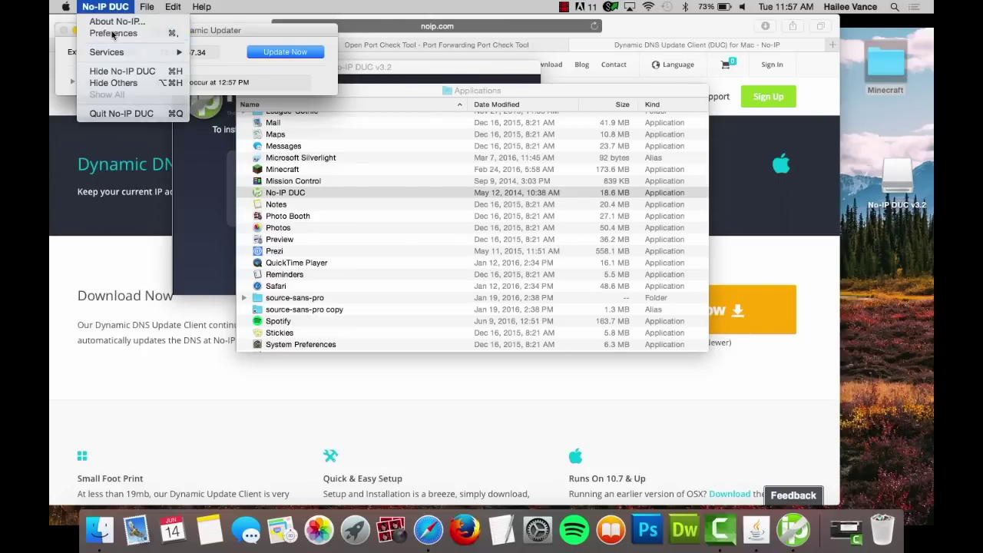
click(112, 34)
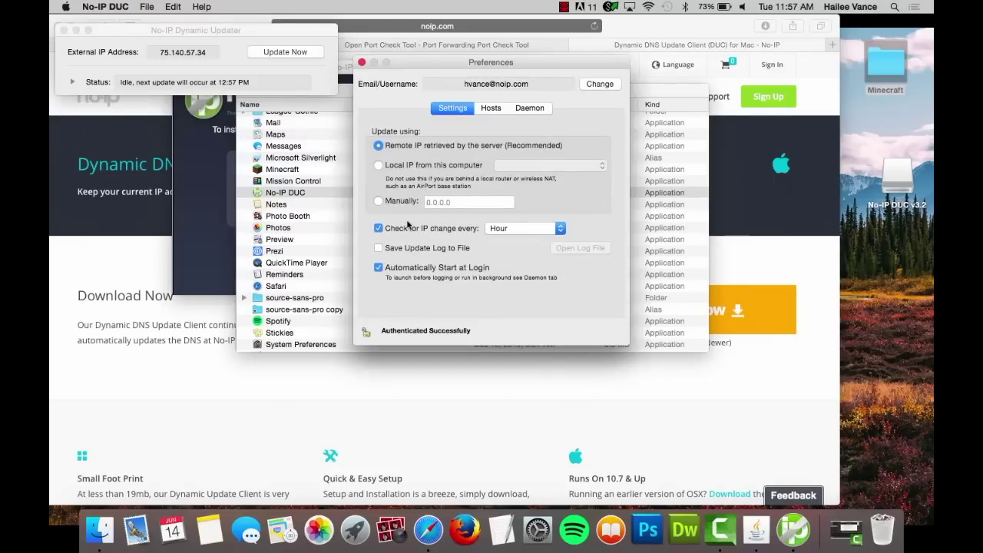
click(379, 268)
click(379, 268)
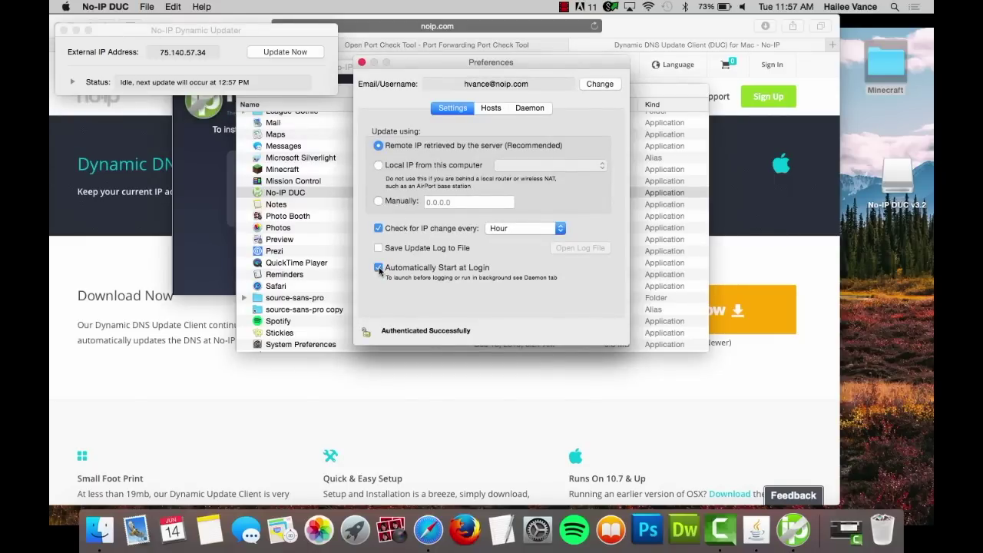